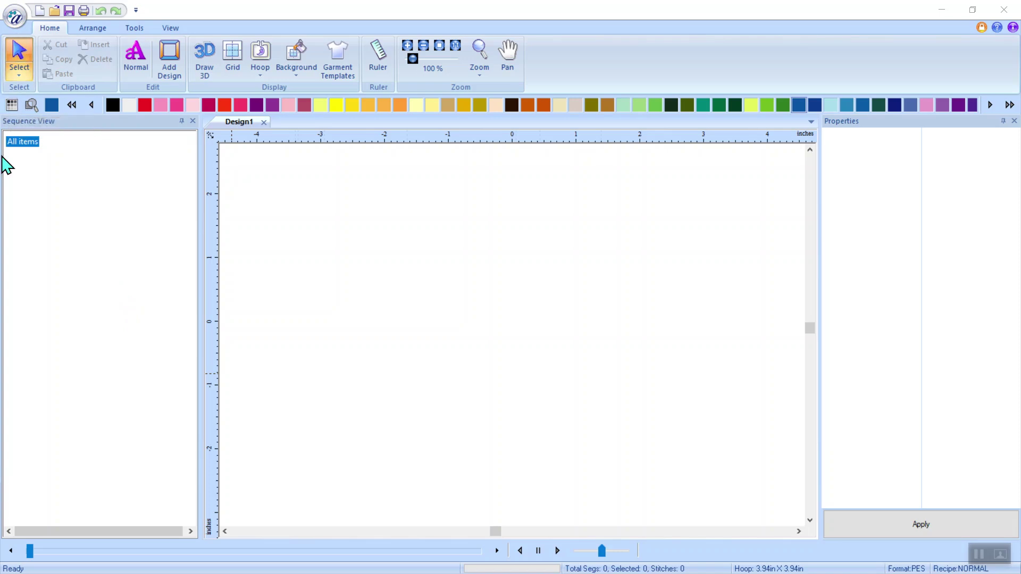
Switch the thread chart to Brother Embroidery and scroll the palette to more colours.
left_click(13, 107)
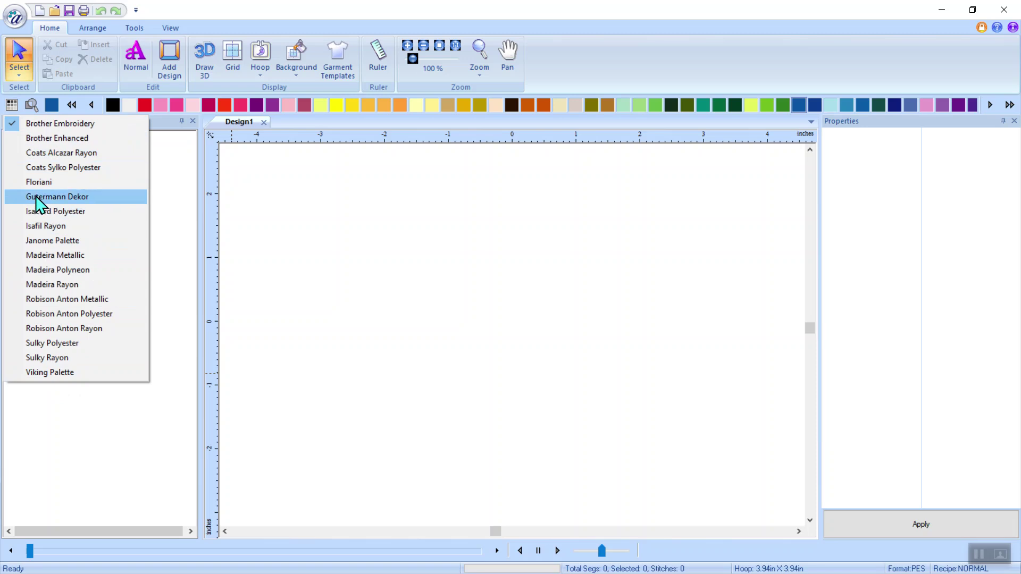
left_click(80, 127)
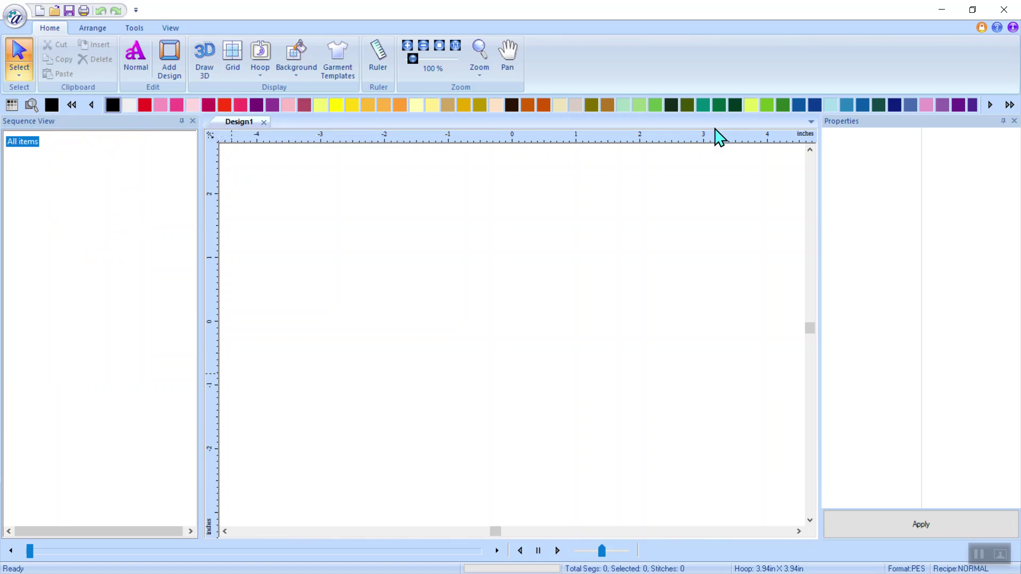
left_click(1009, 104)
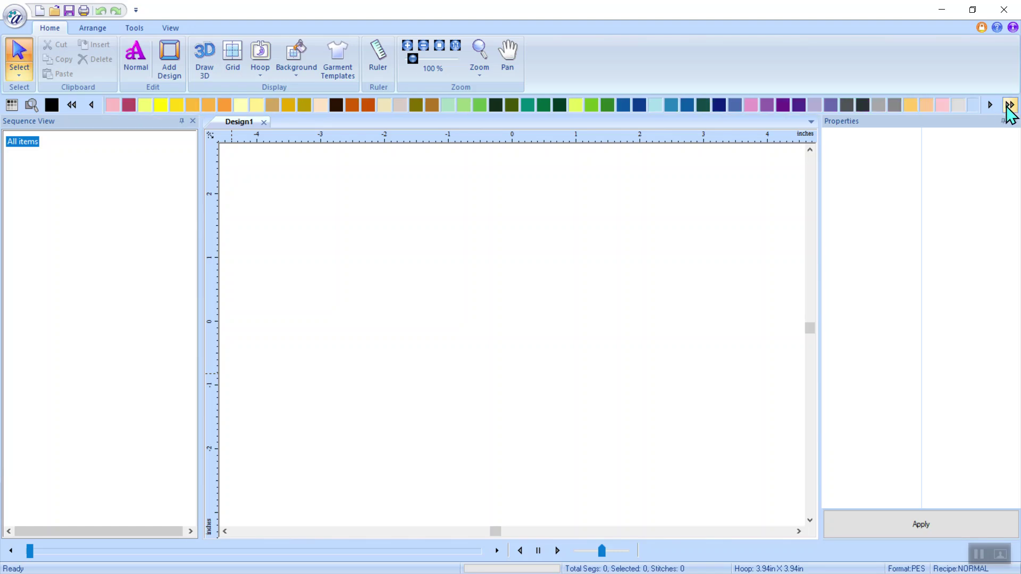
Open the kd-5x7-hoppin-sign-and-friends design from the Desktop.
left_click(15, 20)
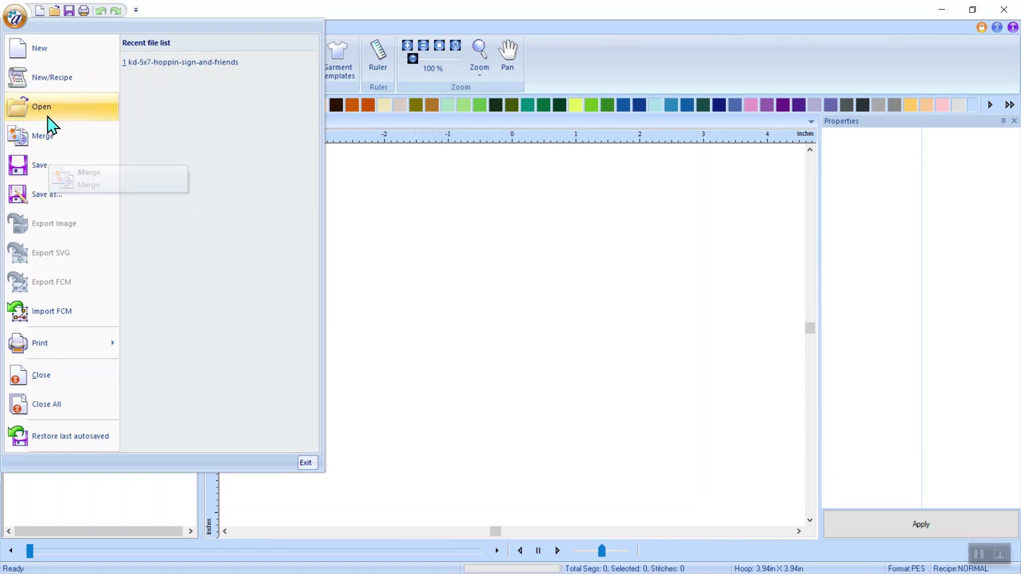
left_click(48, 109)
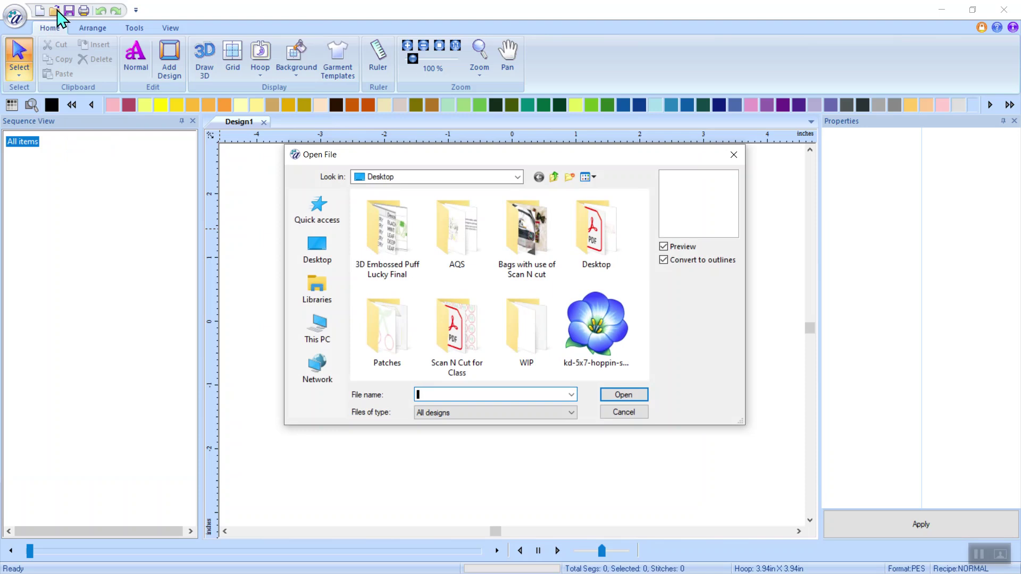
left_click(610, 345)
left_click(624, 396)
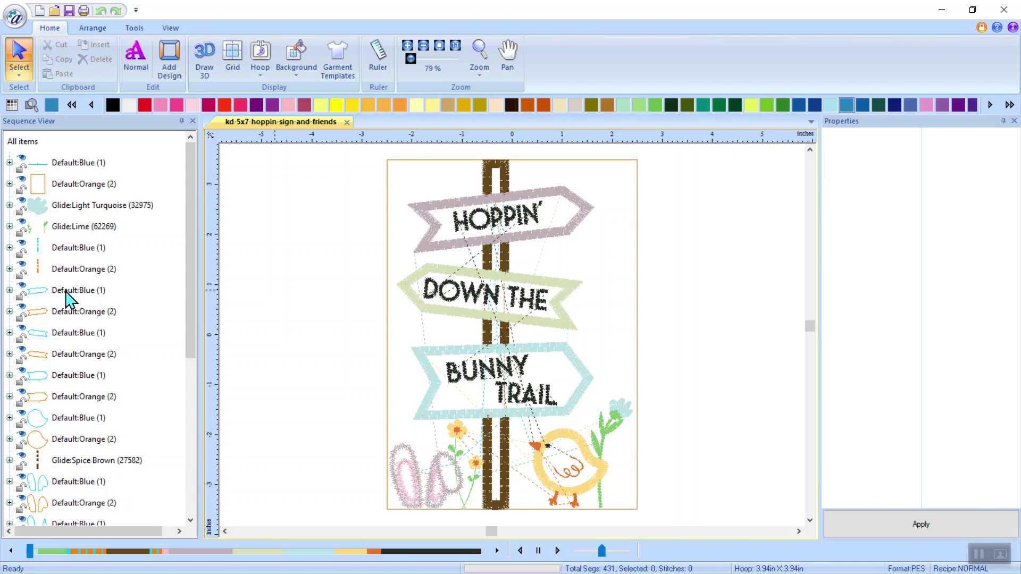
Give the HOPPIN', DOWN THE and BUNNY TRAIL sign outlines the yellow Applique Material colour.
left_click(74, 292)
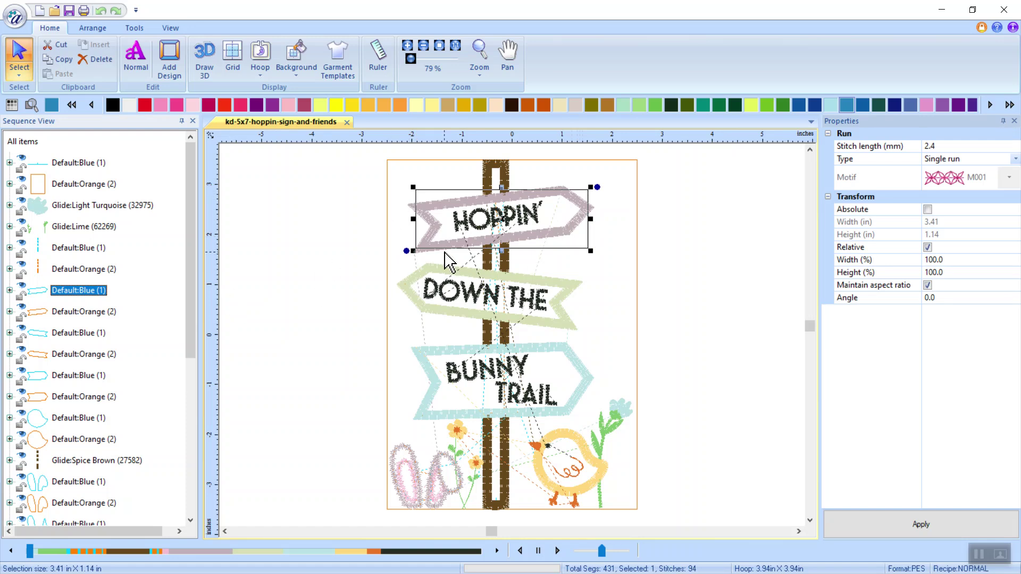
left_click(1010, 105)
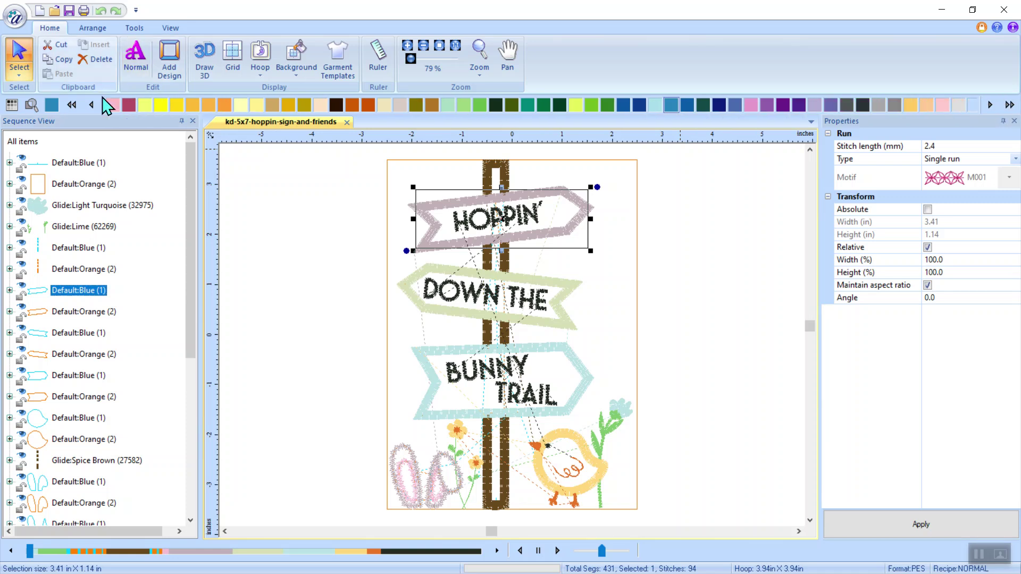
left_click(912, 105)
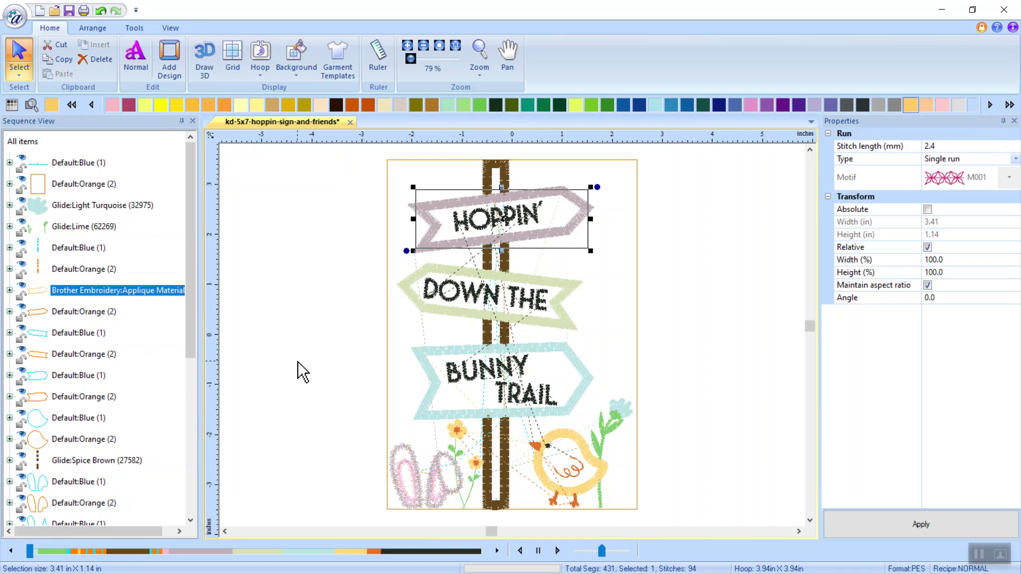
left_click(74, 333)
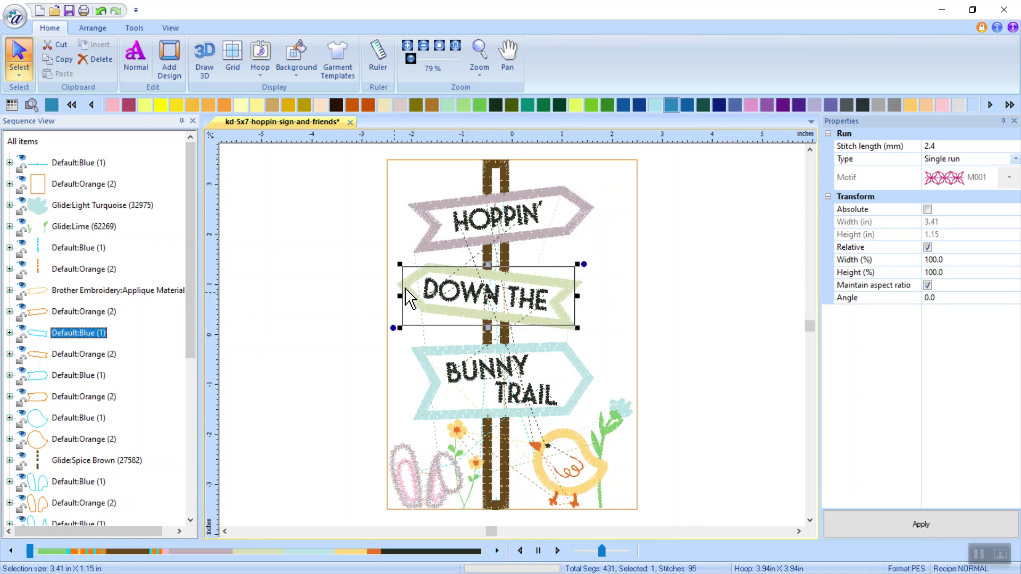
left_click(911, 105)
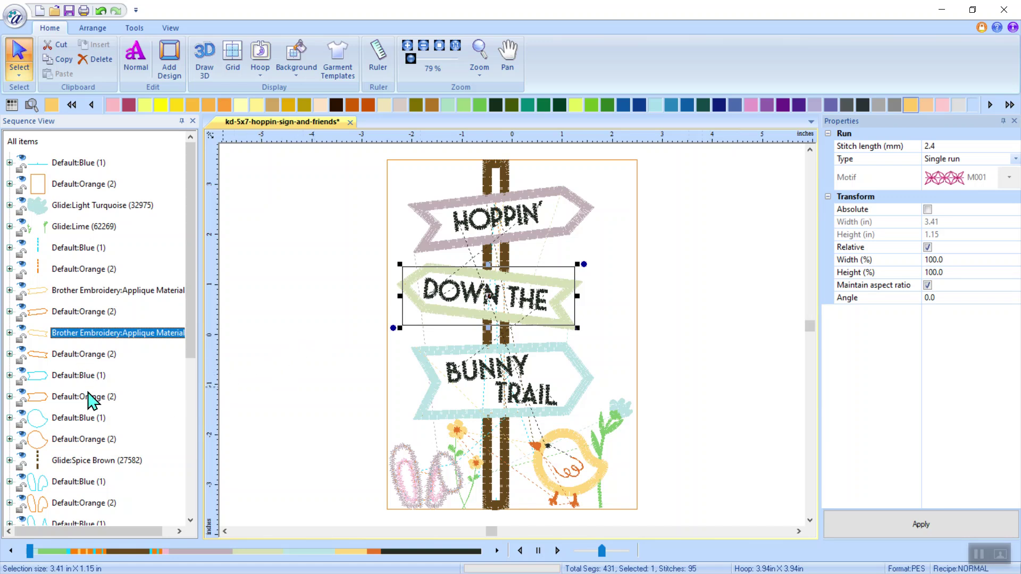
left_click(78, 376)
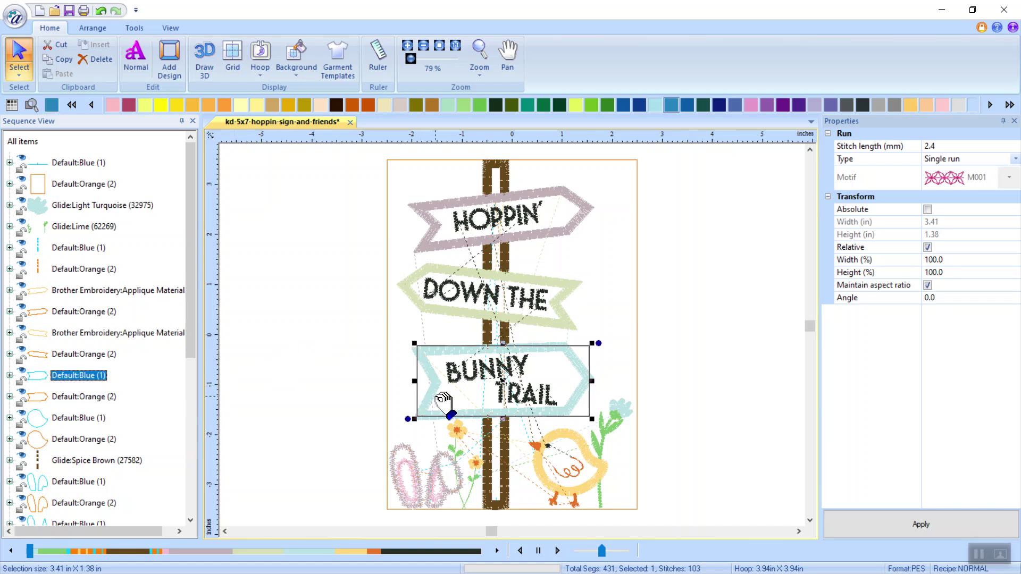
left_click(910, 104)
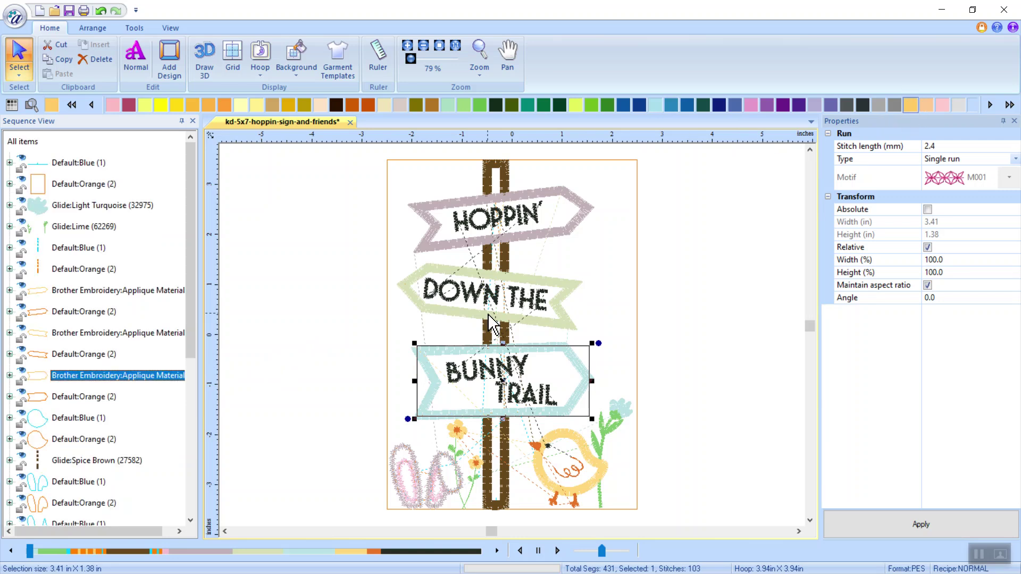
Give the chick and bunny ears outlines the Applique Material colour too.
scroll(191, 375, "down", 4)
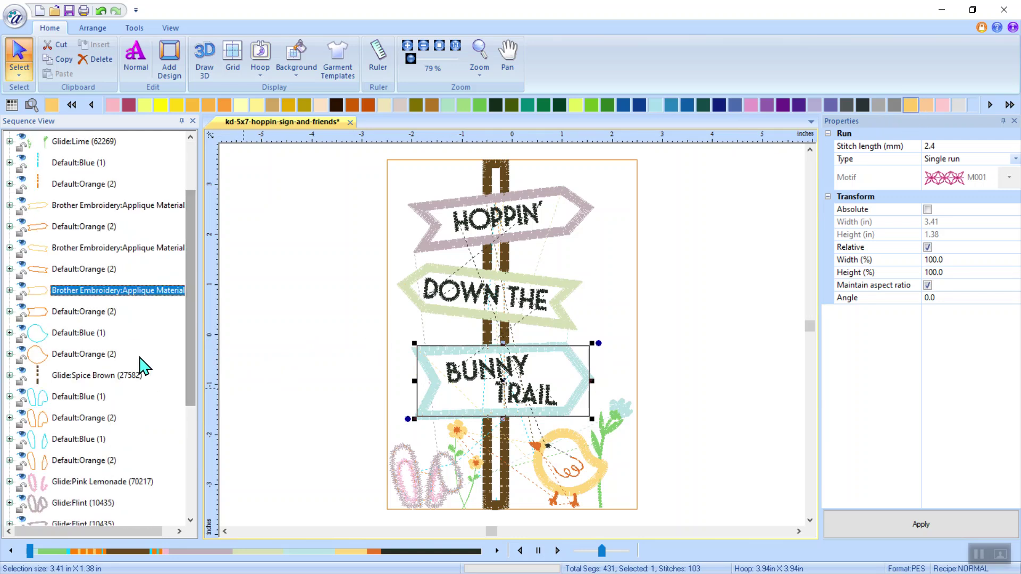
left_click(85, 334)
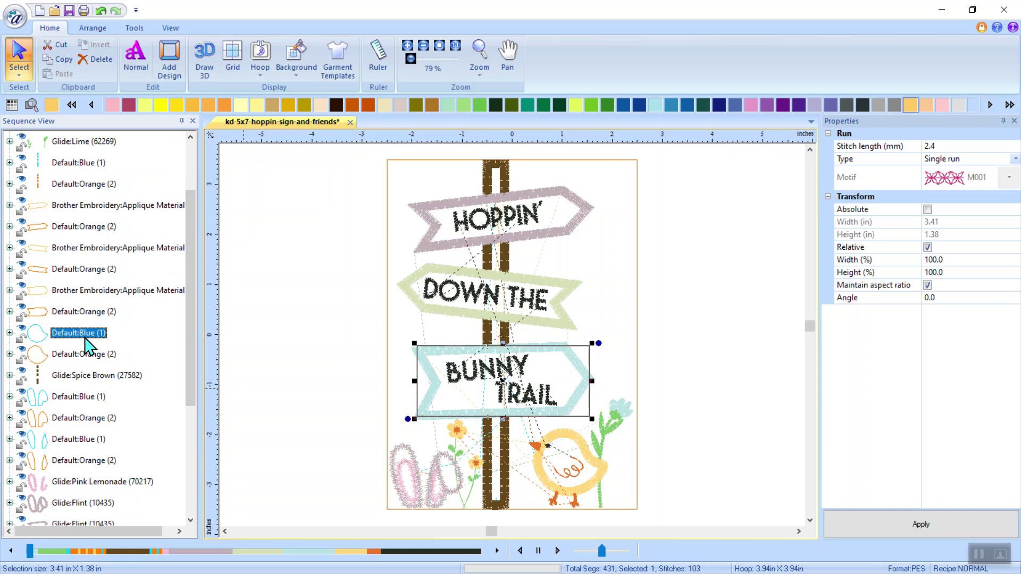
left_click(910, 105)
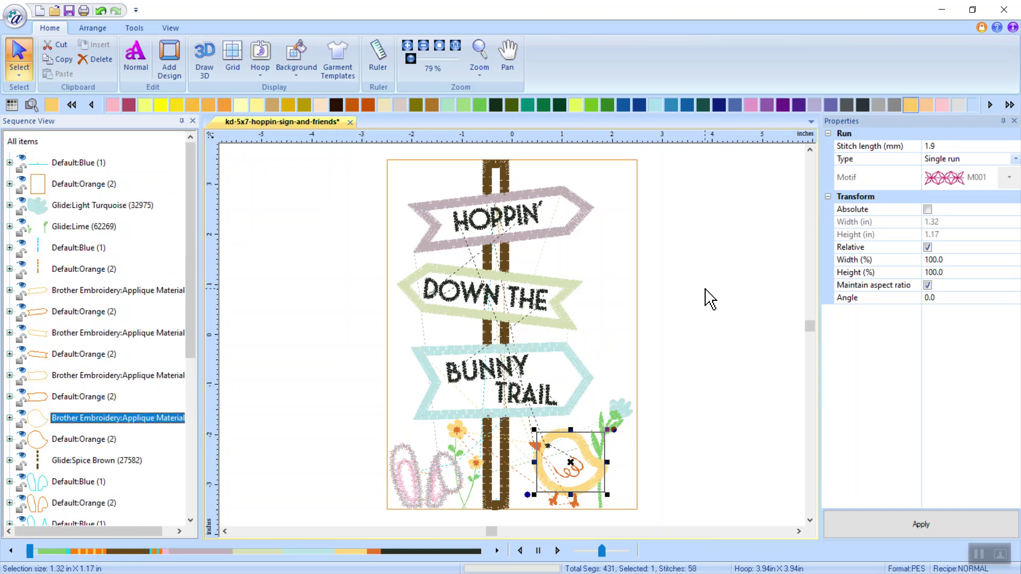
left_click(85, 483)
left_click(910, 105)
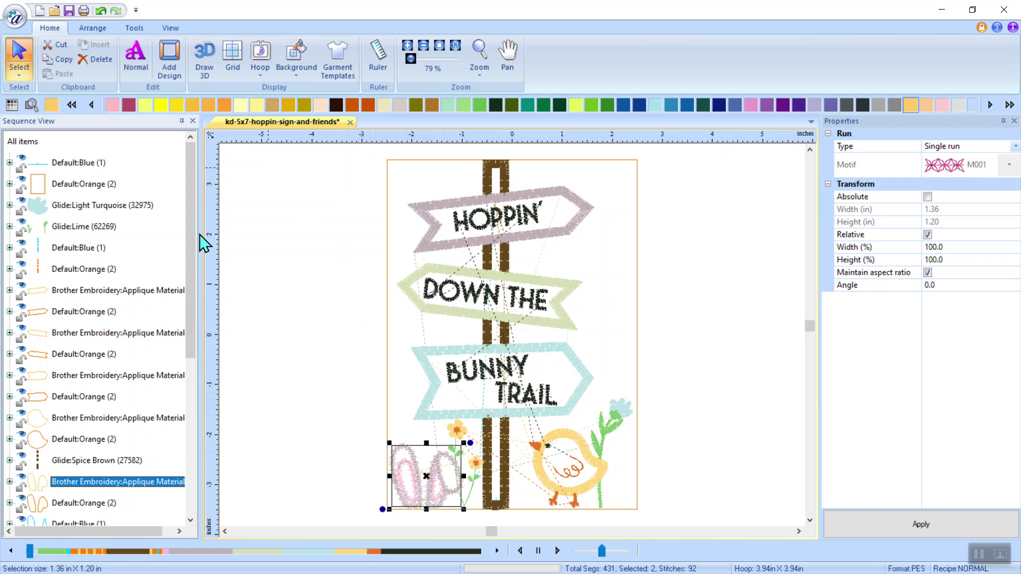
Select all Applique Material outlines and convert them to ScanNCut artwork from the Tools tab.
left_click(80, 291, "ctrl")
left_click(159, 334, "ctrl")
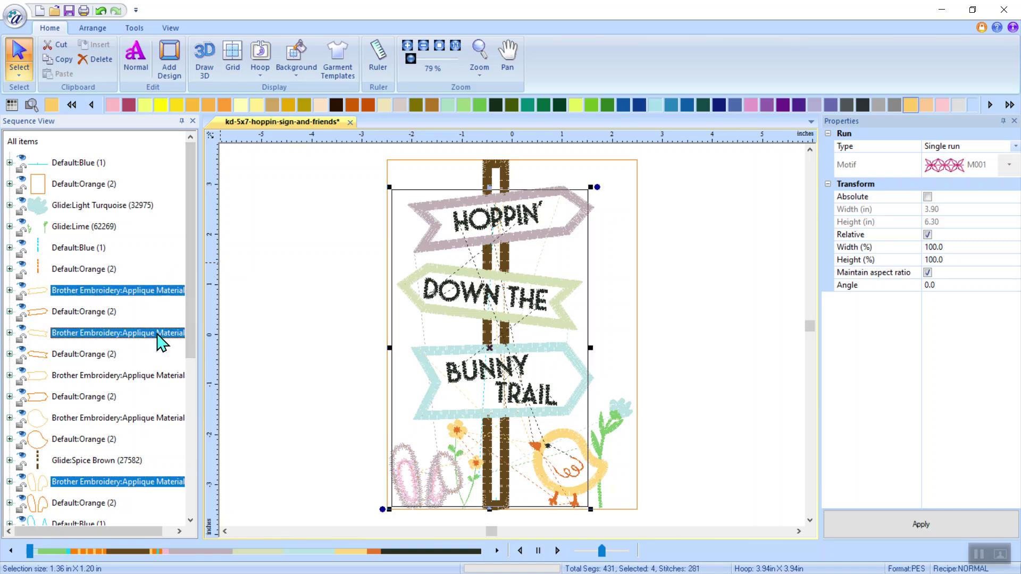
left_click(142, 376, "ctrl")
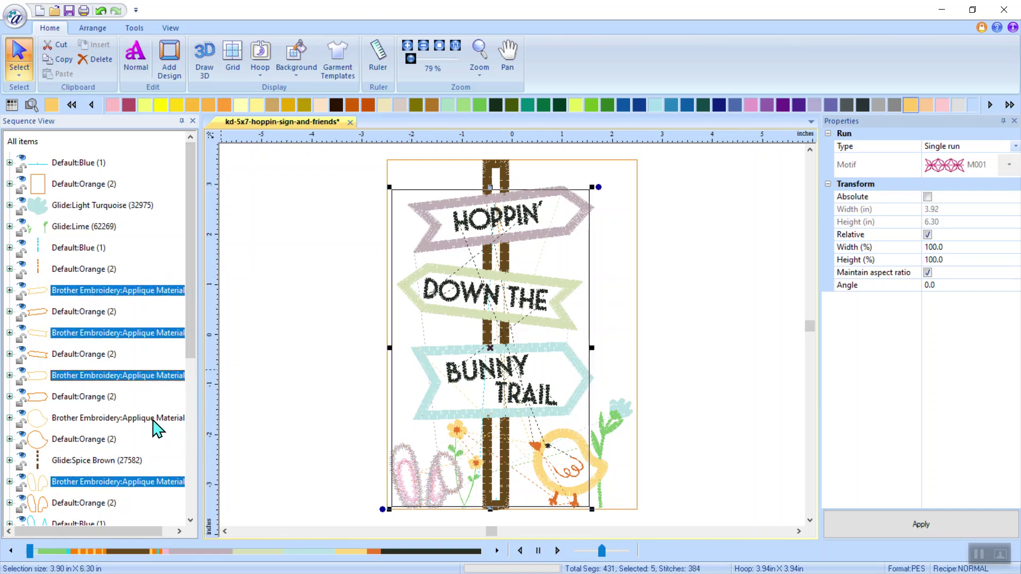
left_click(153, 420, "ctrl")
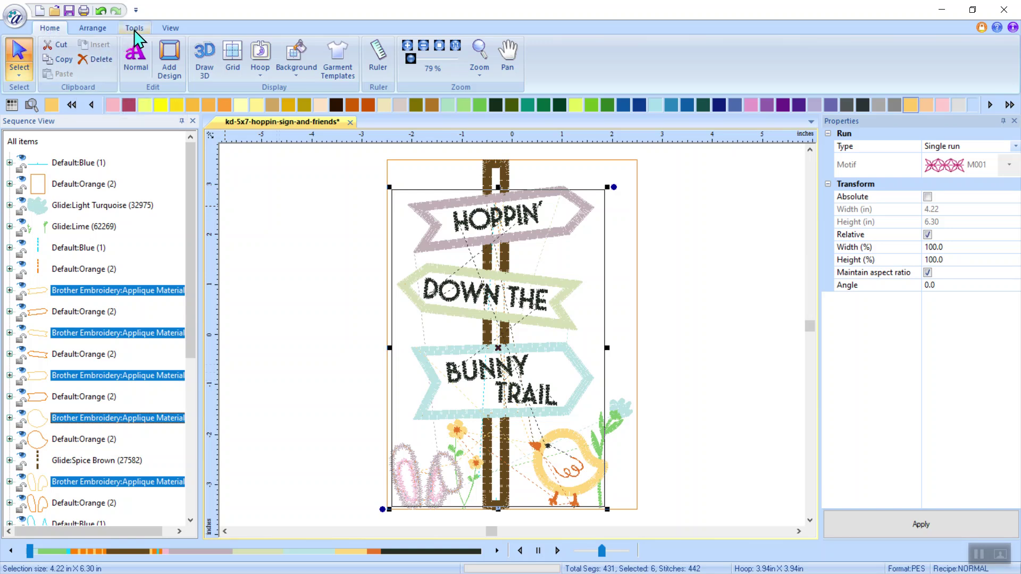
left_click(134, 33)
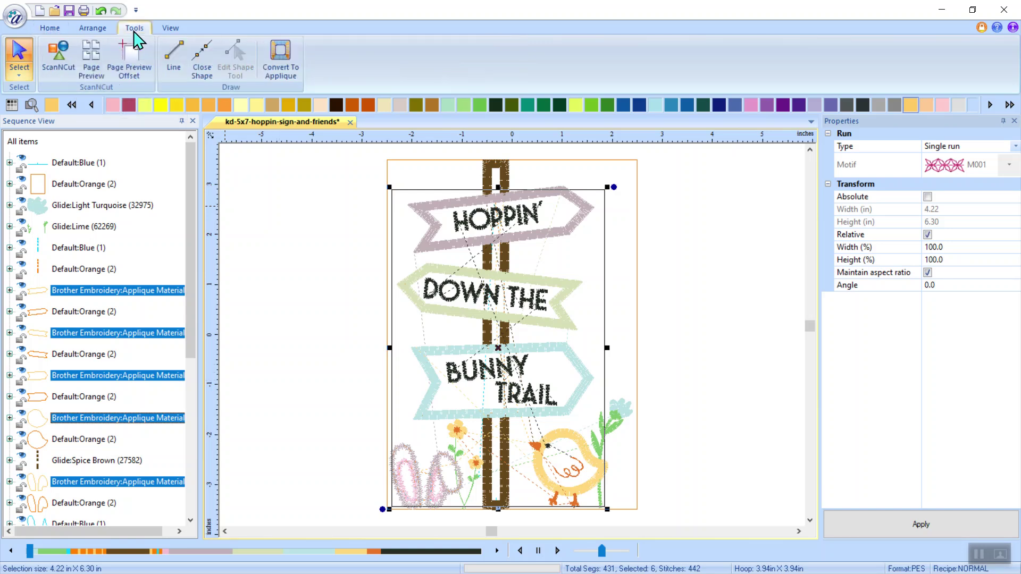
left_click(60, 71)
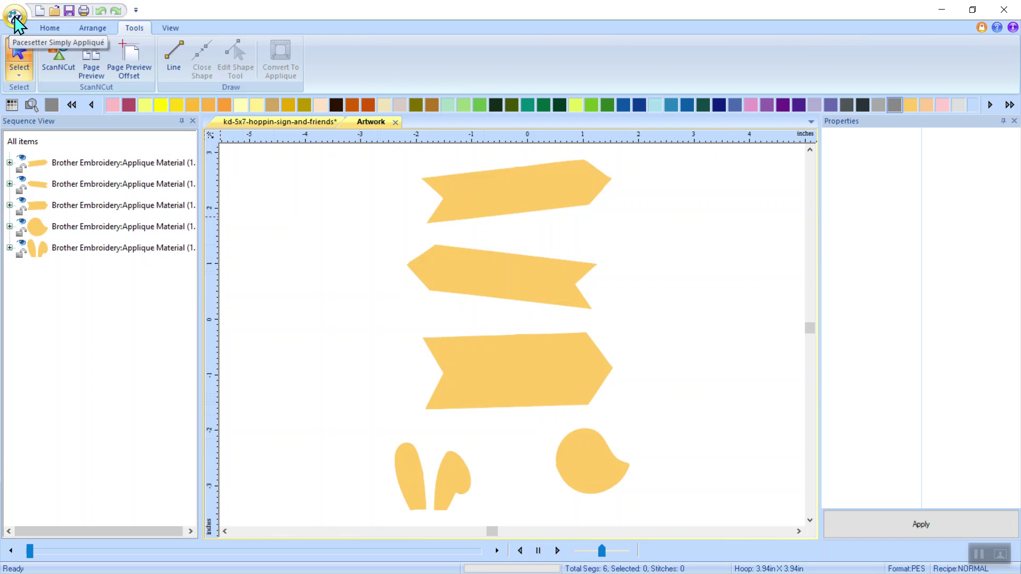
Export the artwork as FCM file 'Hoppin down the bunny trail' in Downloads.
left_click(15, 17)
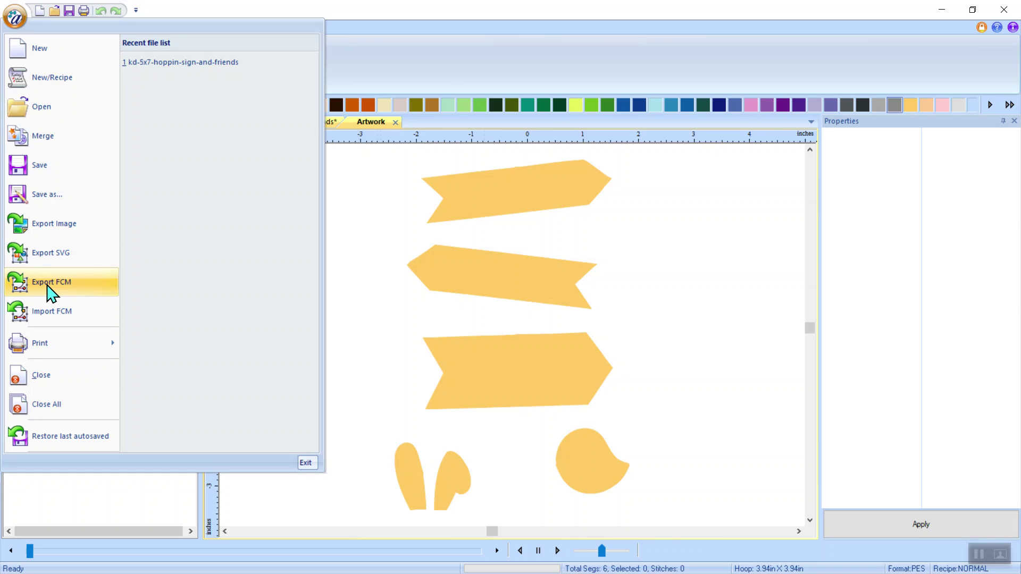
left_click(53, 289)
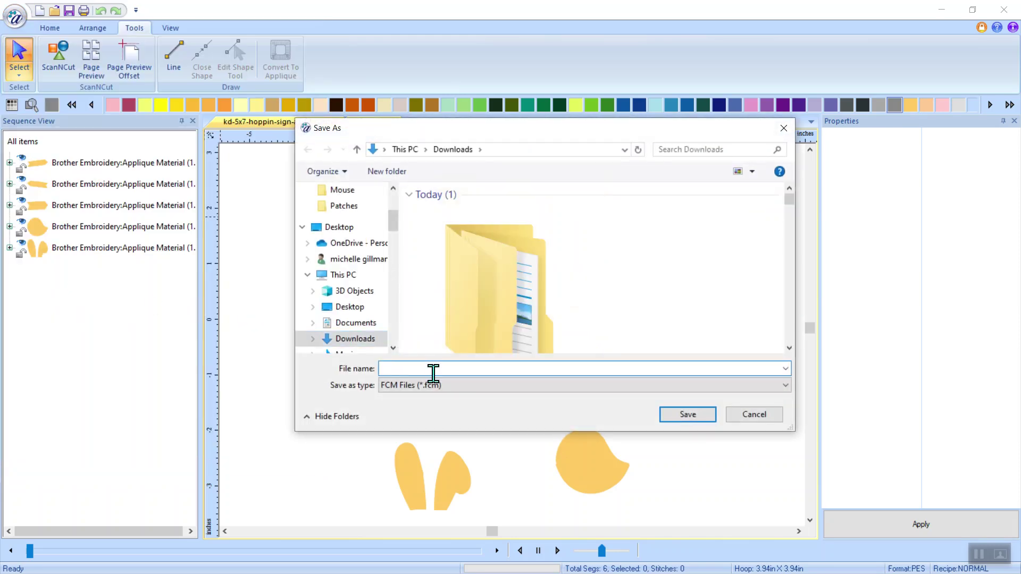
type("Hoppin down the bunny trail")
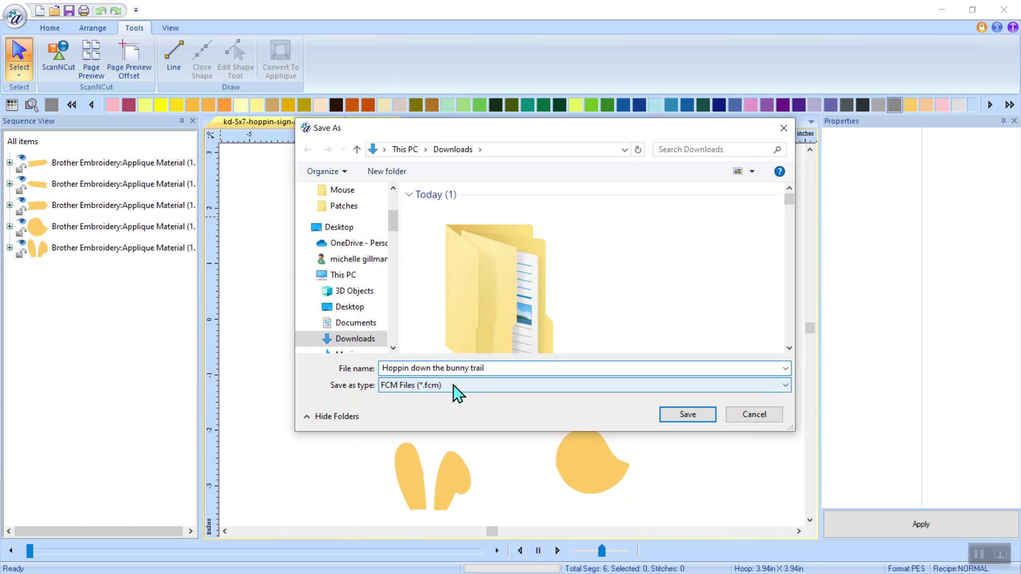
left_click(688, 414)
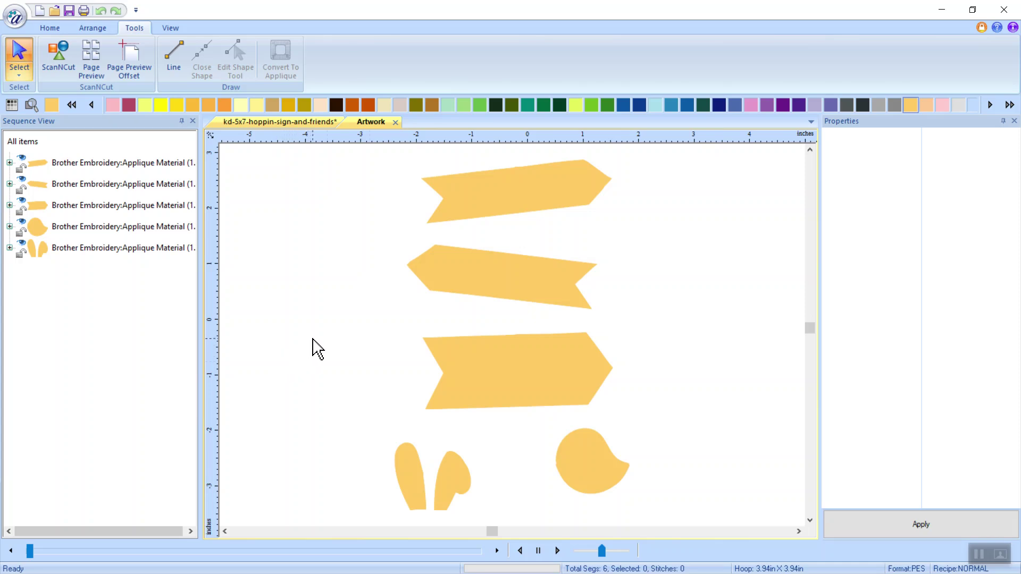
left_click(14, 17)
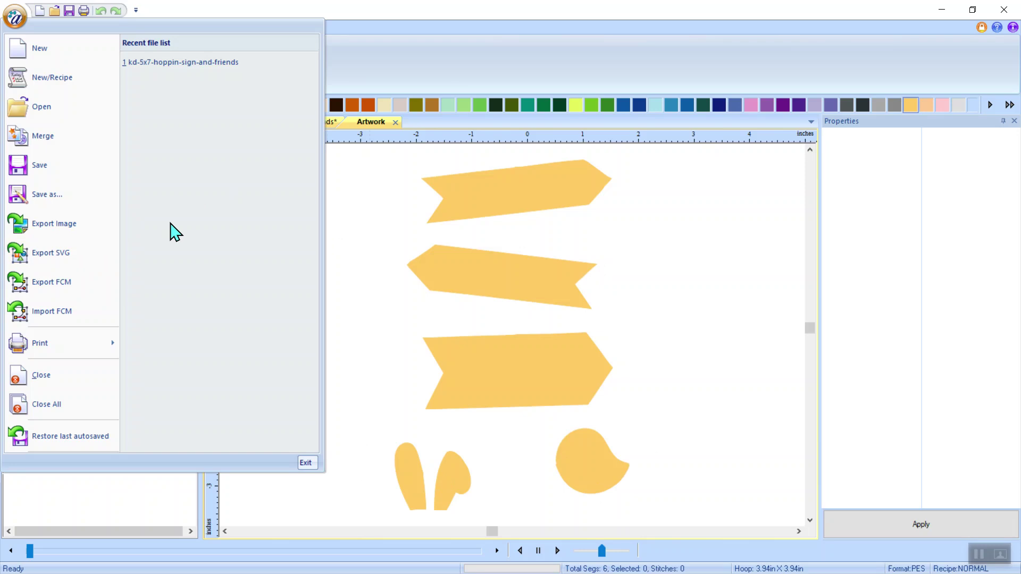
left_click(354, 228)
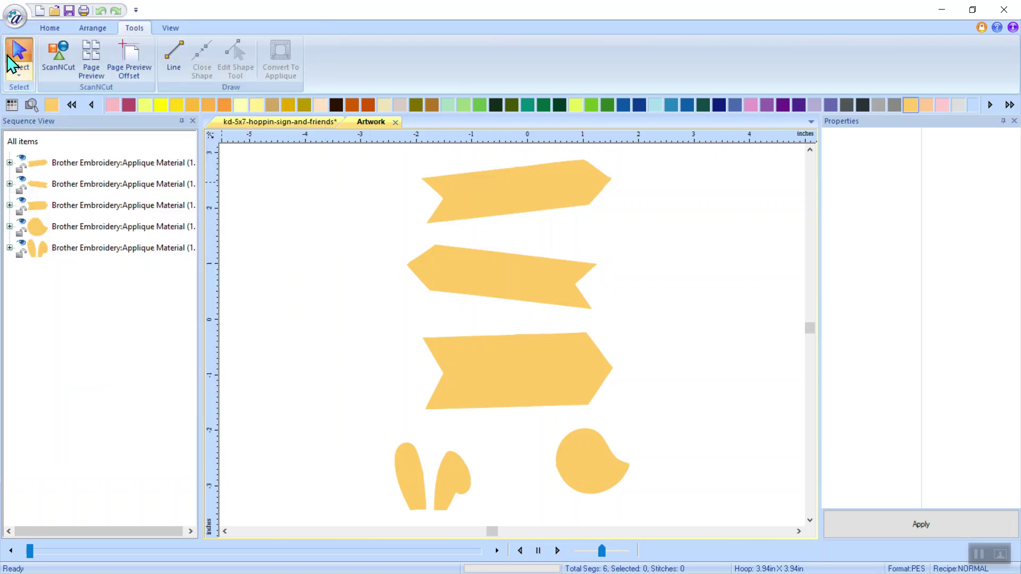
left_click(47, 28)
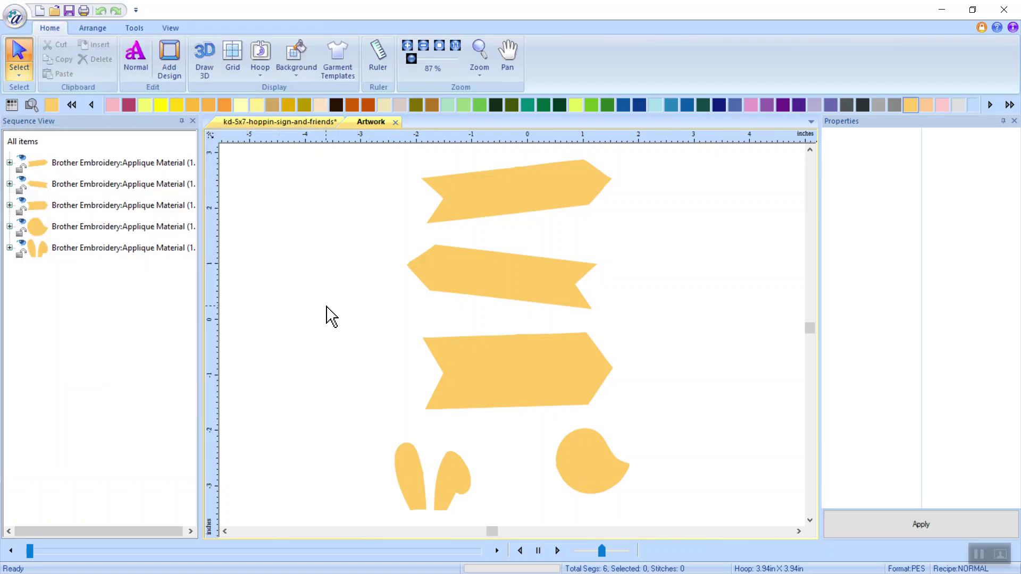